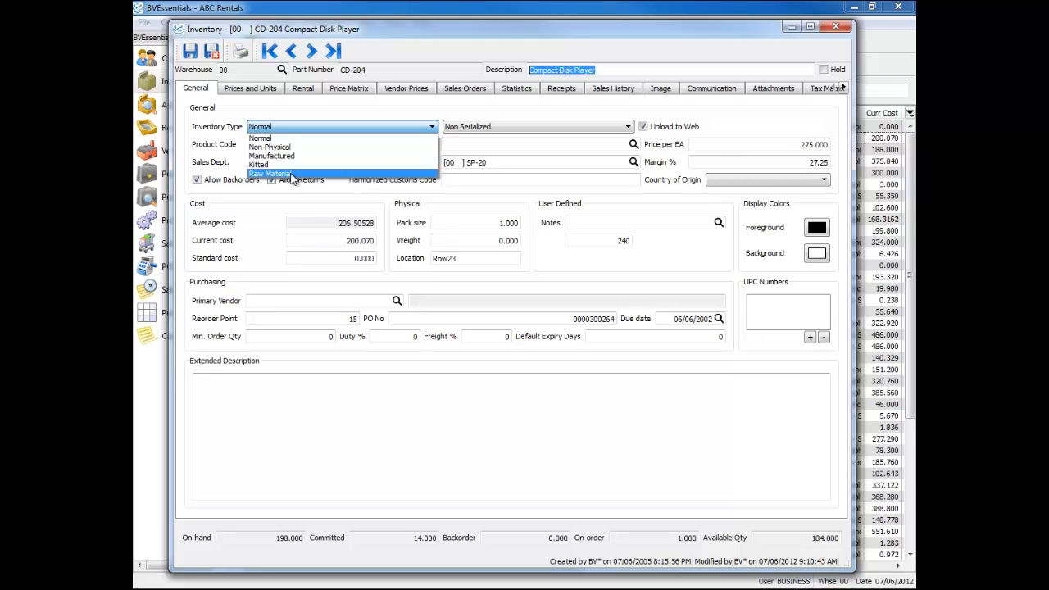
# Review the inventory type choices and the serialized, non-serialized and lot-numbered options for part CD-204
pyautogui.click(323, 104)
pyautogui.click(494, 129)
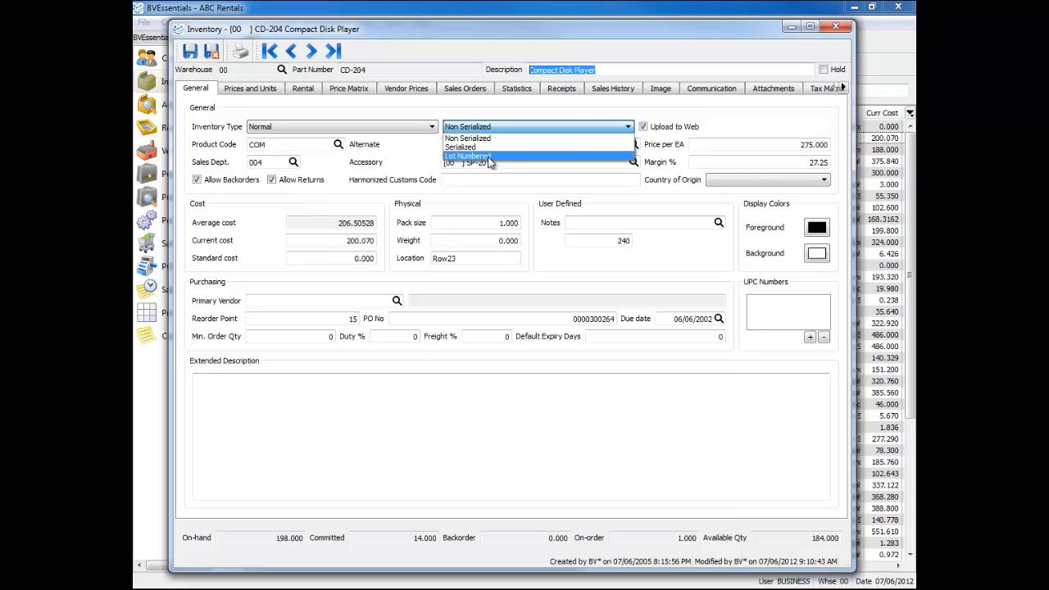
pyautogui.click(574, 121)
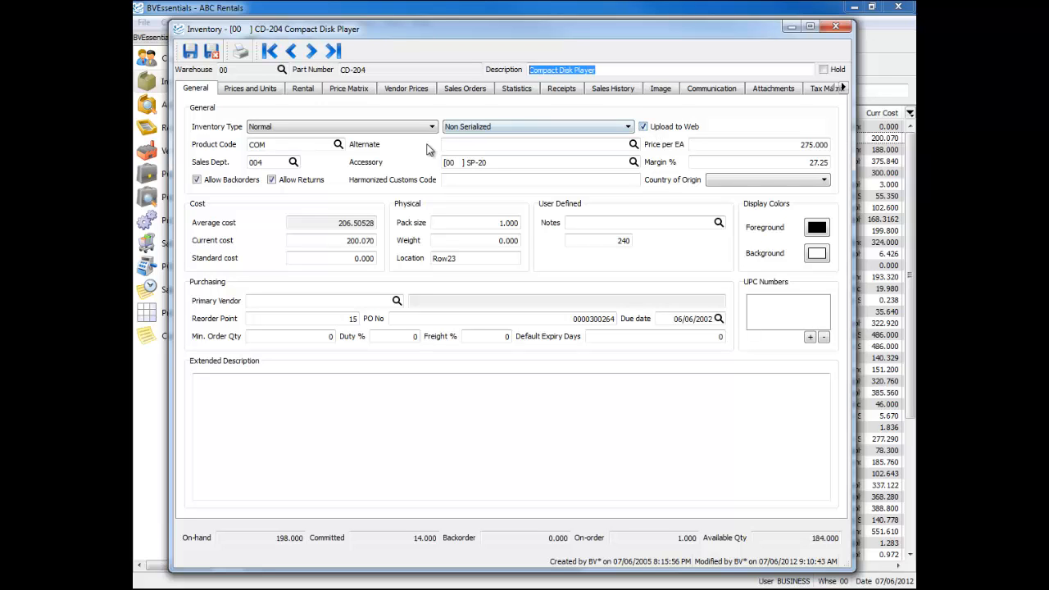
# Open the product code lookup for the part and enlarge its window to show more of the codes
pyautogui.click(284, 145)
pyautogui.click(338, 145)
pyautogui.moveTo(505, 245); pyautogui.dragTo(478, 136)
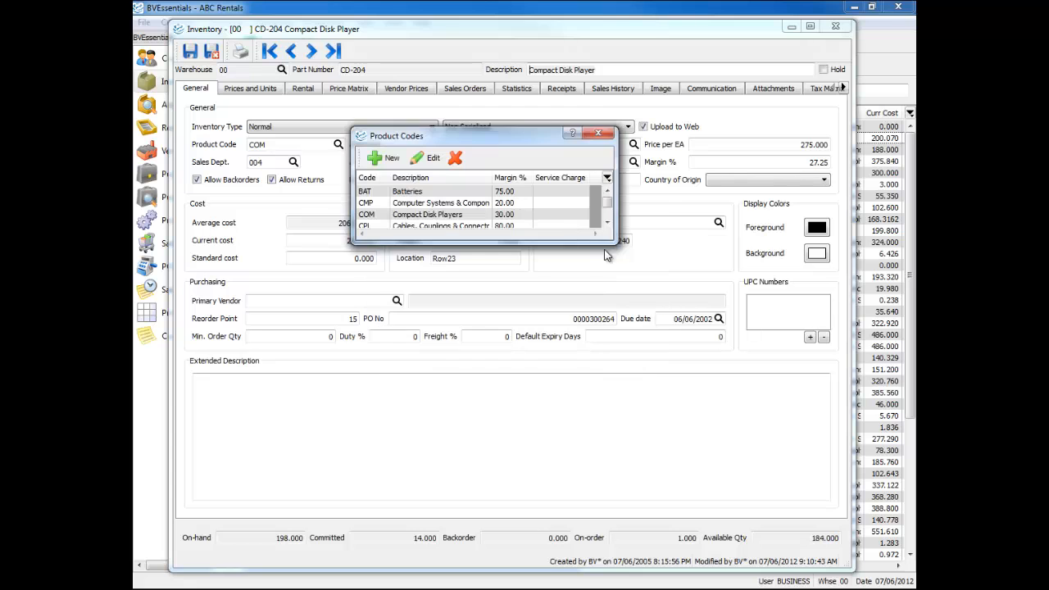
pyautogui.moveTo(617, 242); pyautogui.dragTo(623, 385)
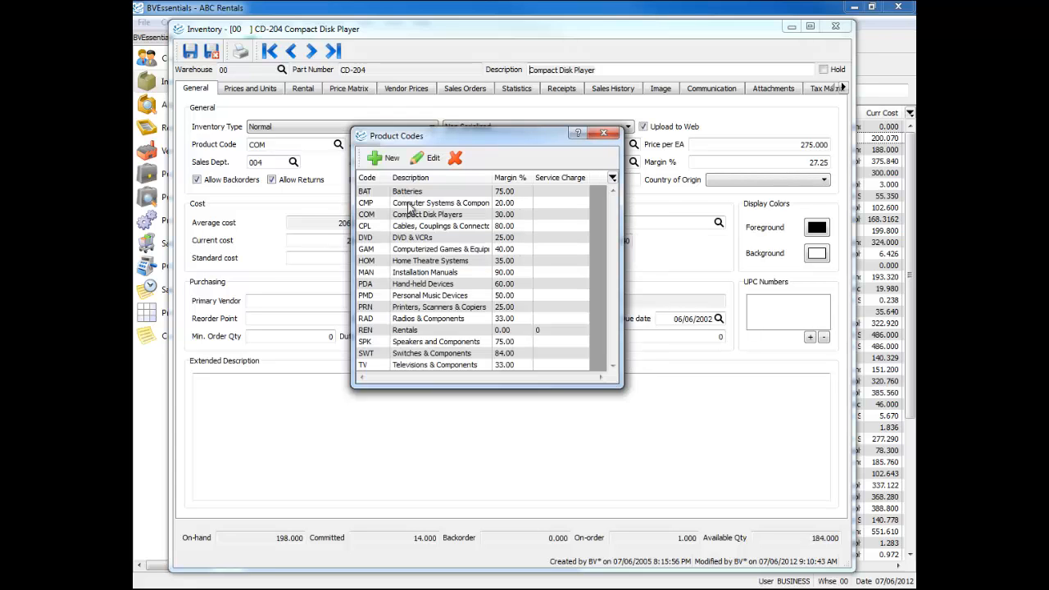
# Inspect the margin and surcharge percentage settings of the BAT product code, then save it as is and close the code list
pyautogui.click(410, 192)
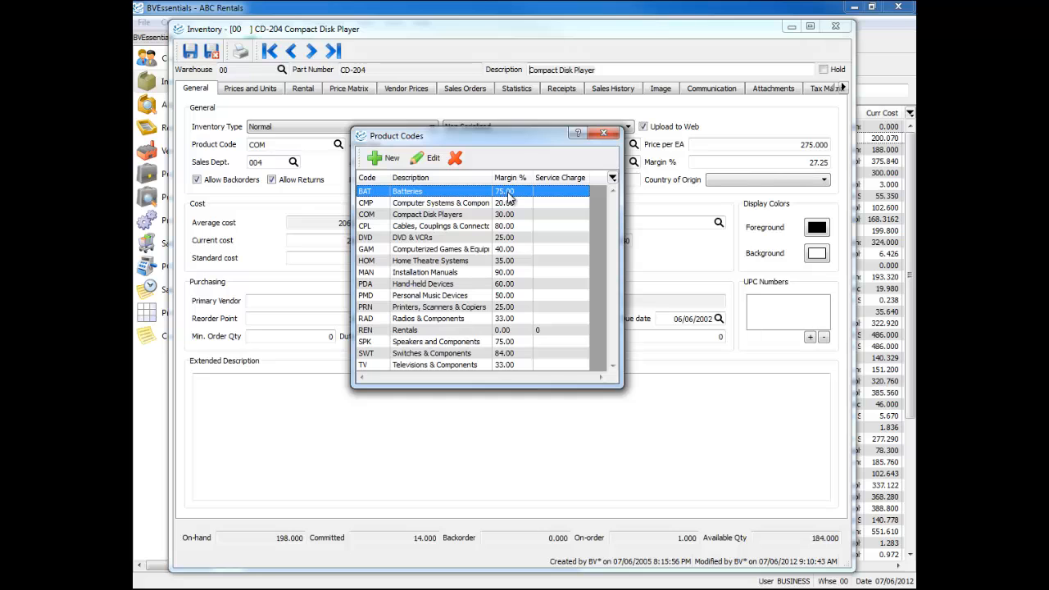
pyautogui.click(422, 158)
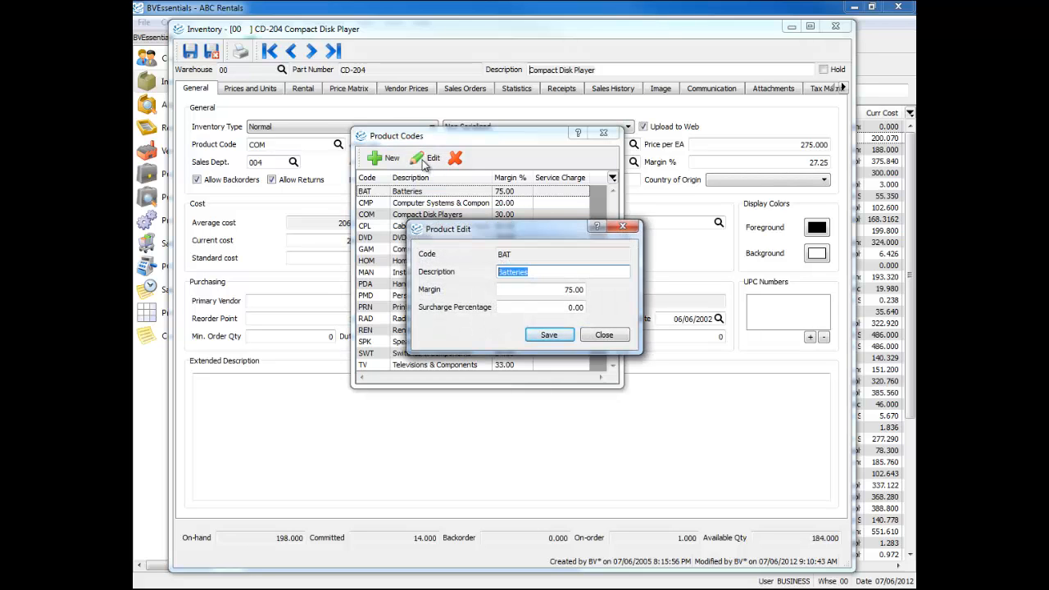
pyautogui.click(551, 293)
pyautogui.click(554, 307)
pyautogui.click(549, 335)
pyautogui.click(603, 133)
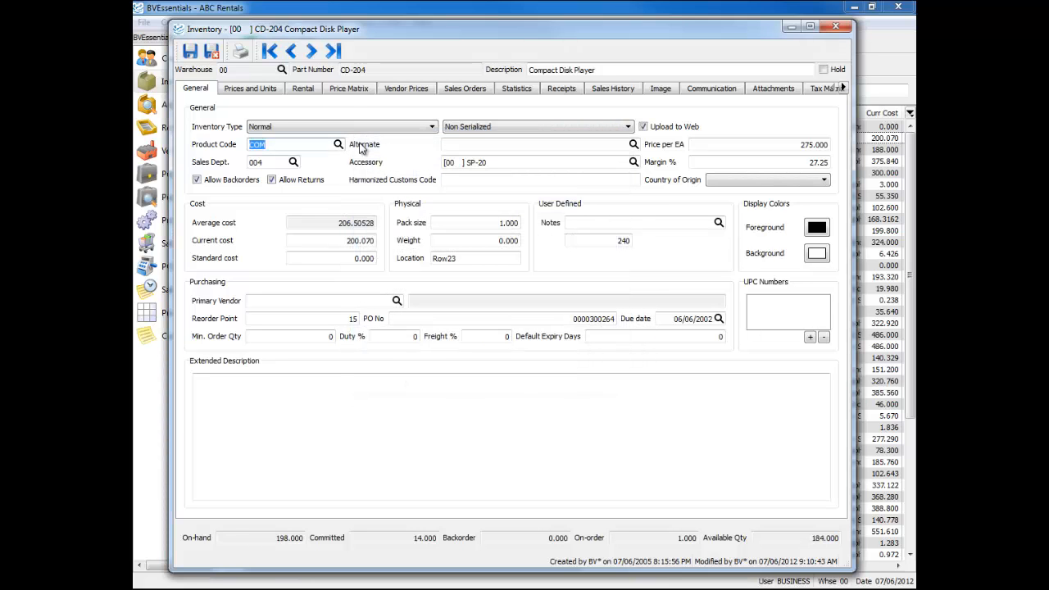
# Examine the sales department list, widened to show the sales, cost of goods and inventory accounts for code 000, then close it
pyautogui.click(275, 164)
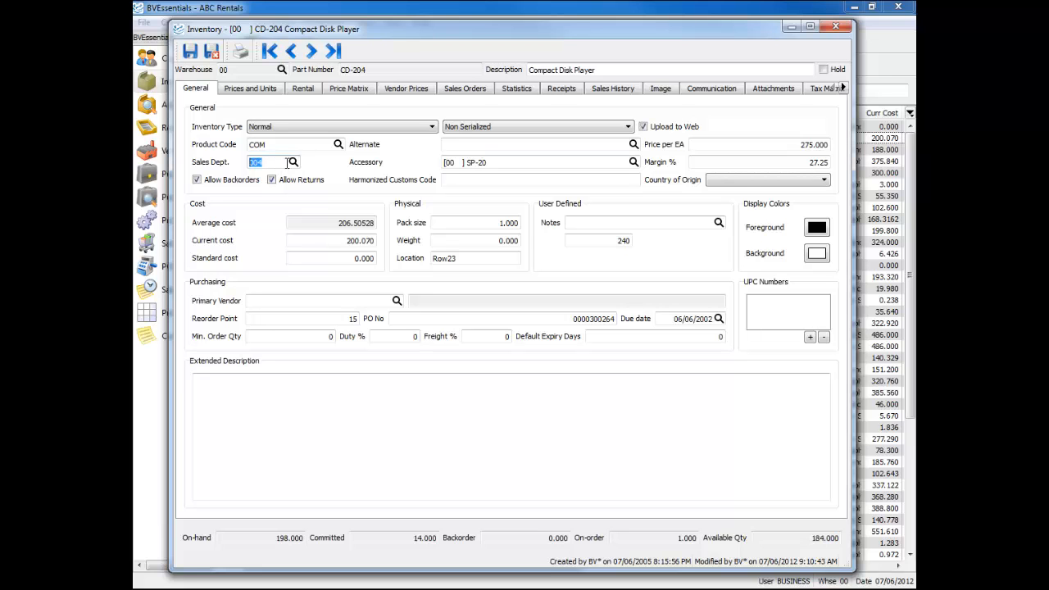
pyautogui.click(293, 162)
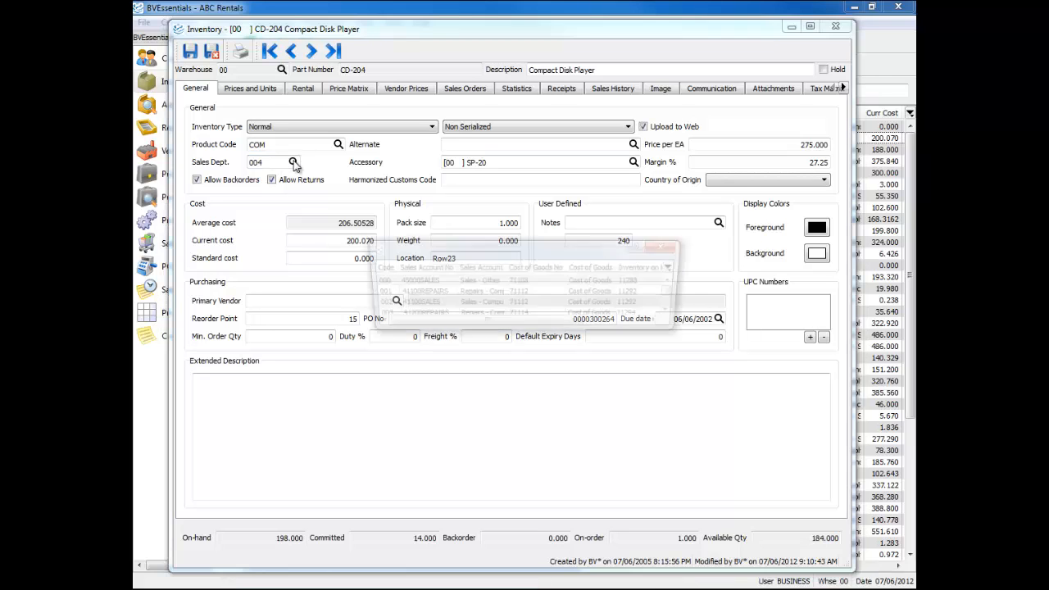
pyautogui.moveTo(498, 213); pyautogui.dragTo(464, 128)
pyautogui.moveTo(644, 208); pyautogui.dragTo(697, 426)
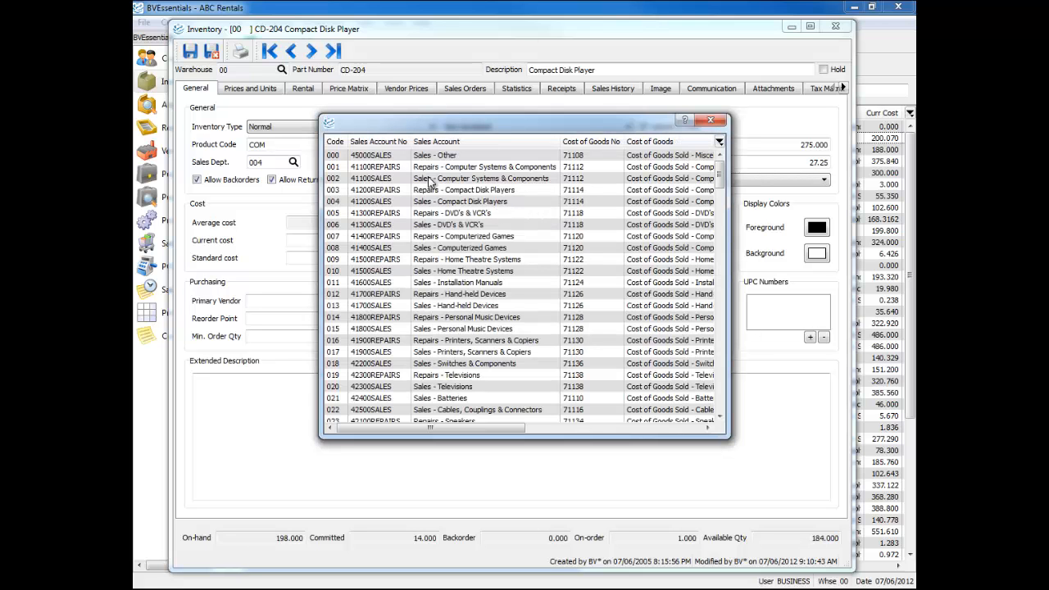
pyautogui.click(342, 157)
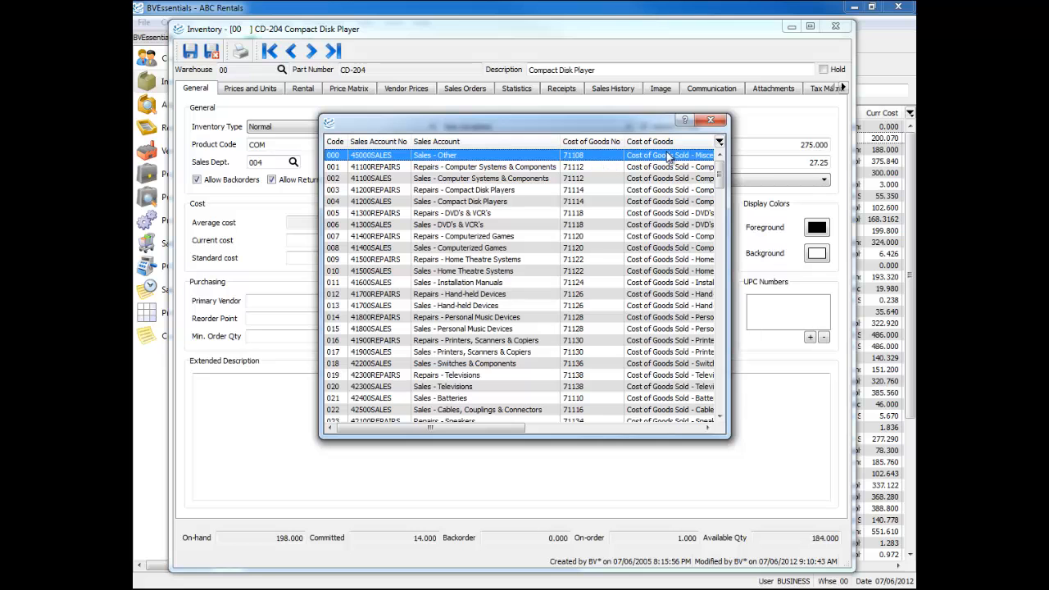
pyautogui.moveTo(731, 157); pyautogui.dragTo(832, 158)
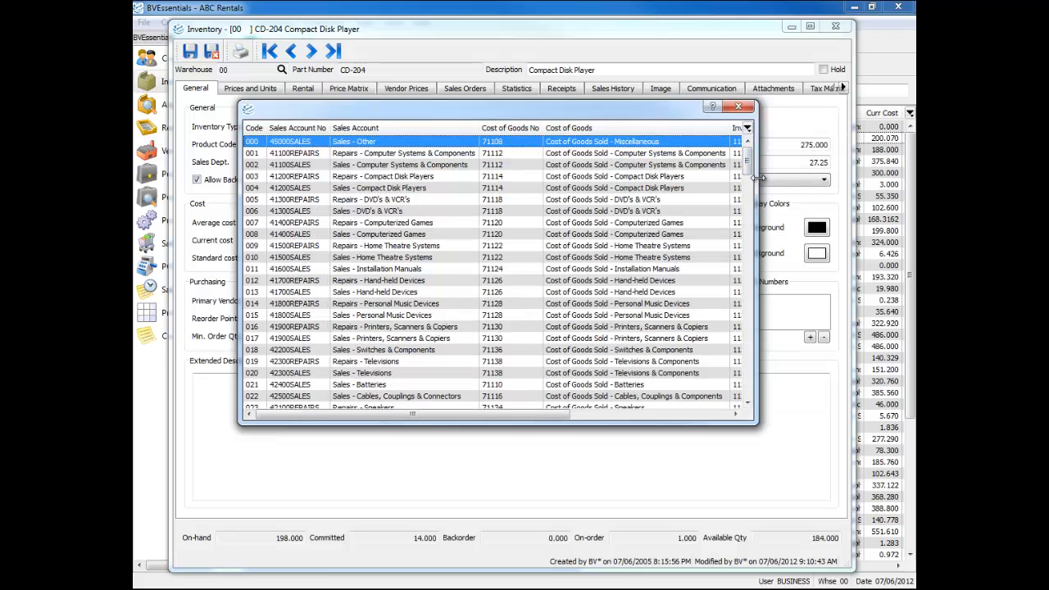
pyautogui.moveTo(755, 178); pyautogui.dragTo(870, 178)
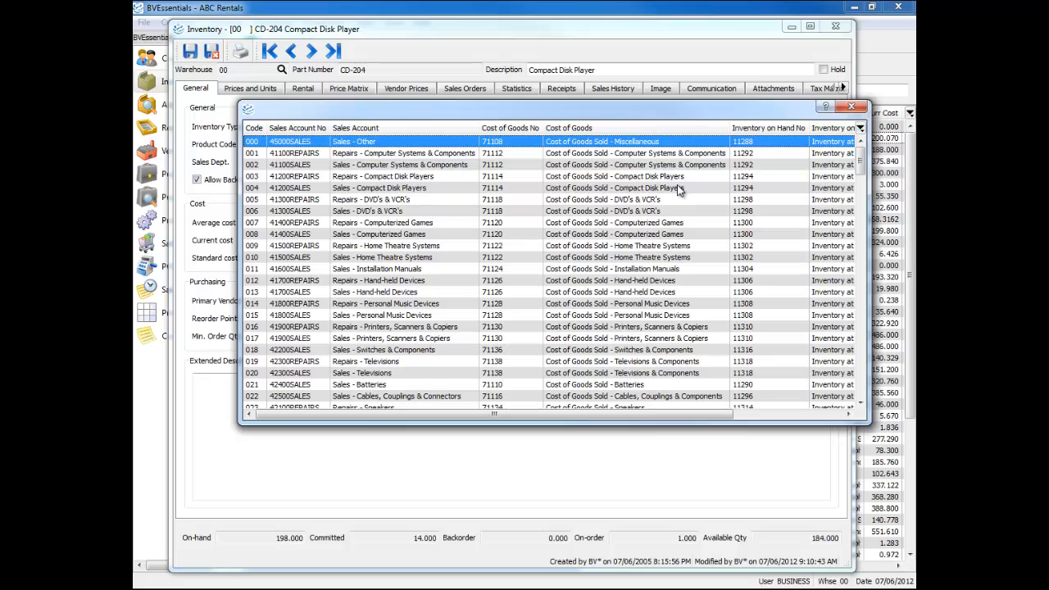
pyautogui.click(851, 109)
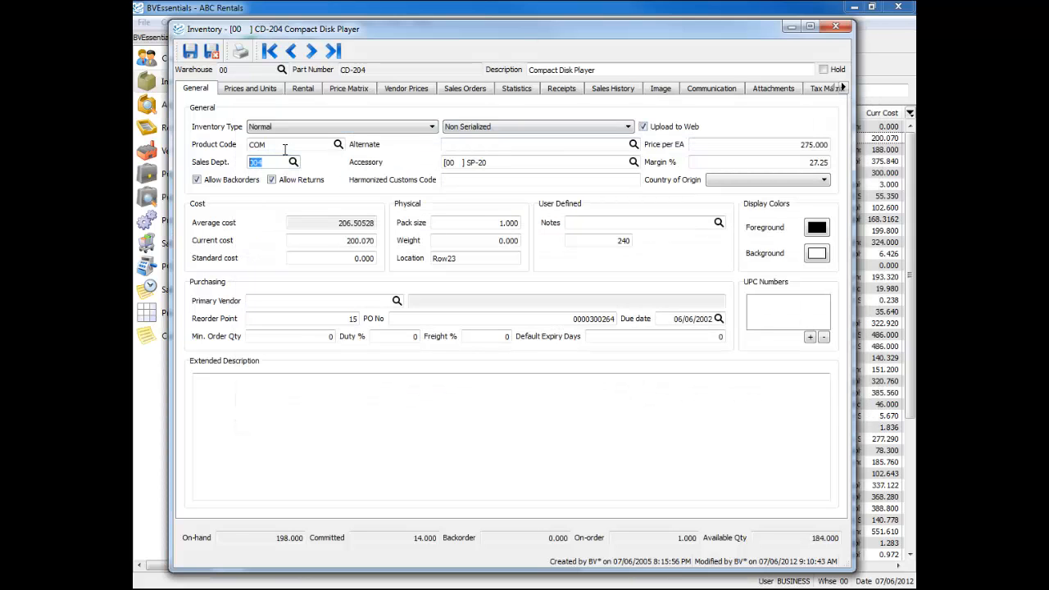
# Review the inventory type choices again along with the part's Alternate and Accessory fields
pyautogui.click(301, 126)
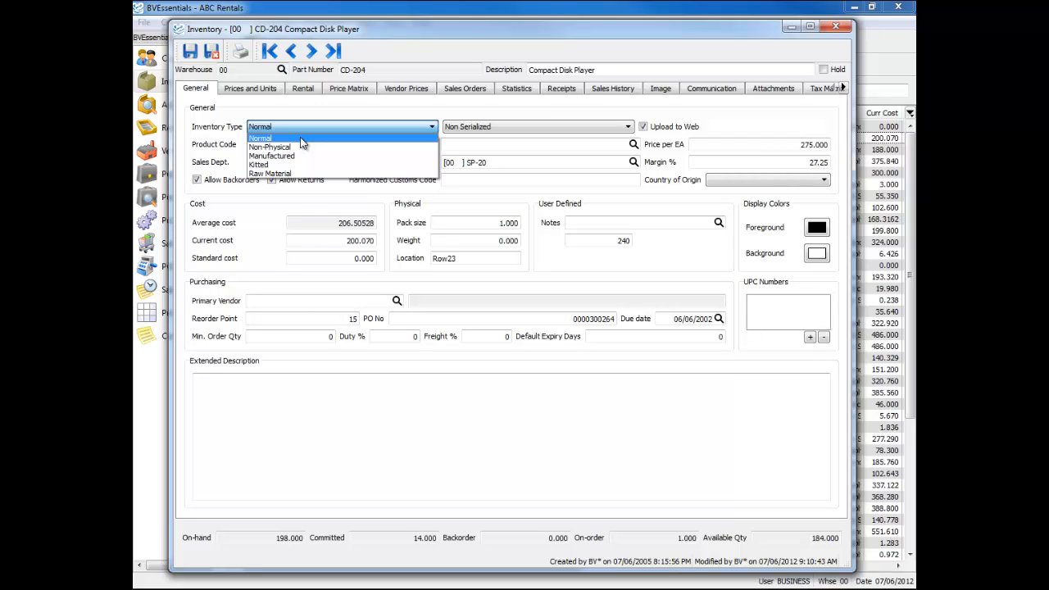
pyautogui.click(510, 141)
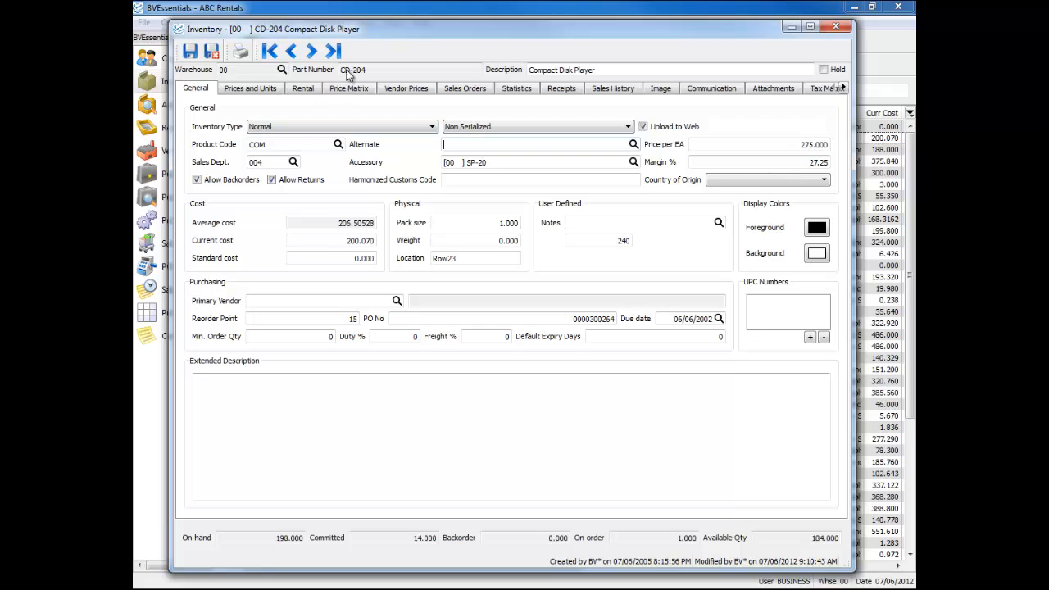
pyautogui.click(466, 144)
pyautogui.doubleClick(543, 166)
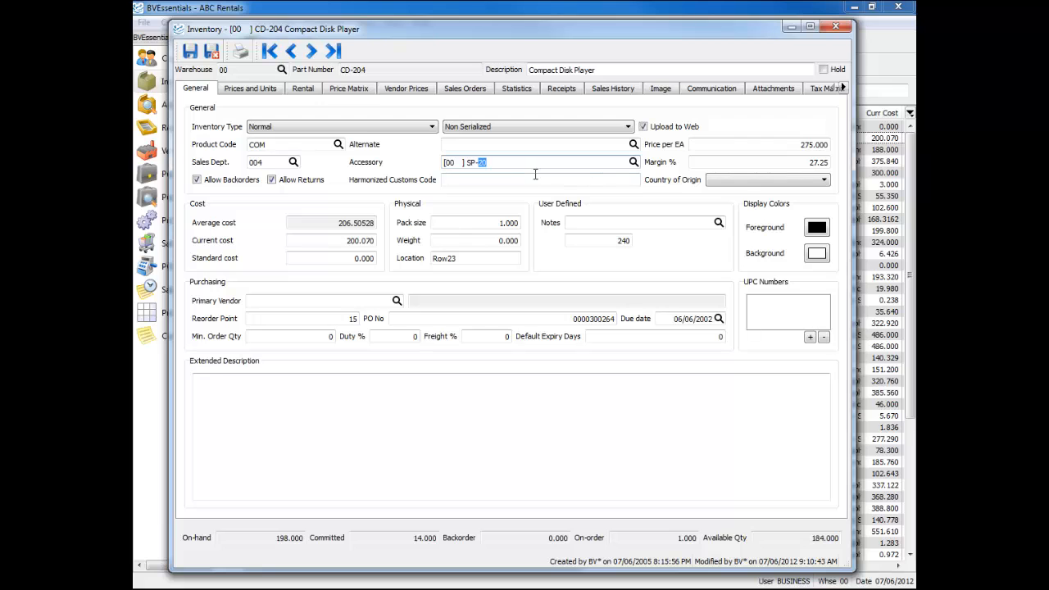
# Set the part's margin to 30 % and check the resulting price per EA
pyautogui.click(711, 145)
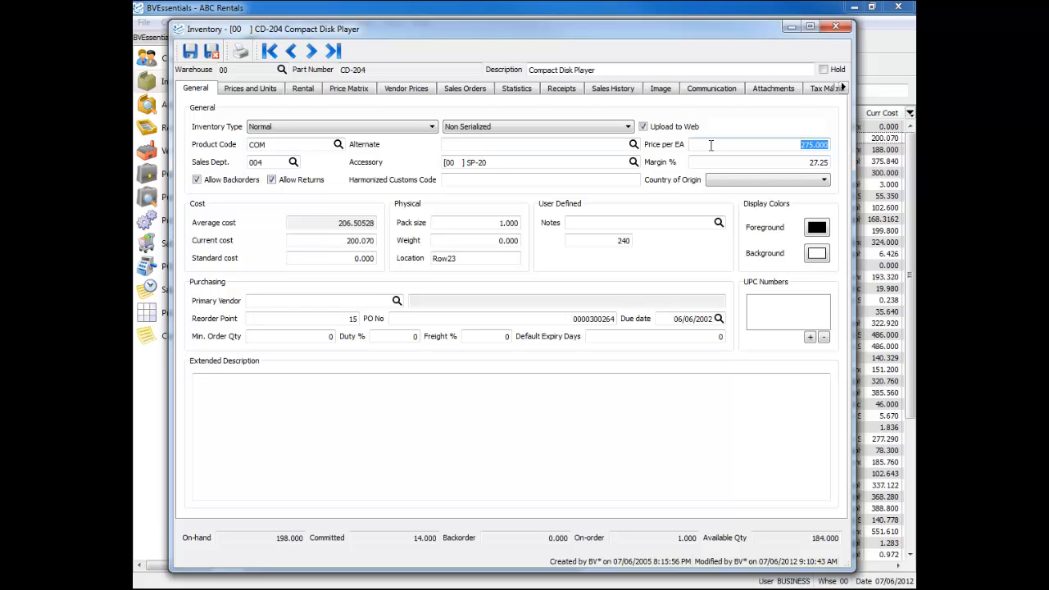
pyautogui.click(739, 163)
pyautogui.write('30')
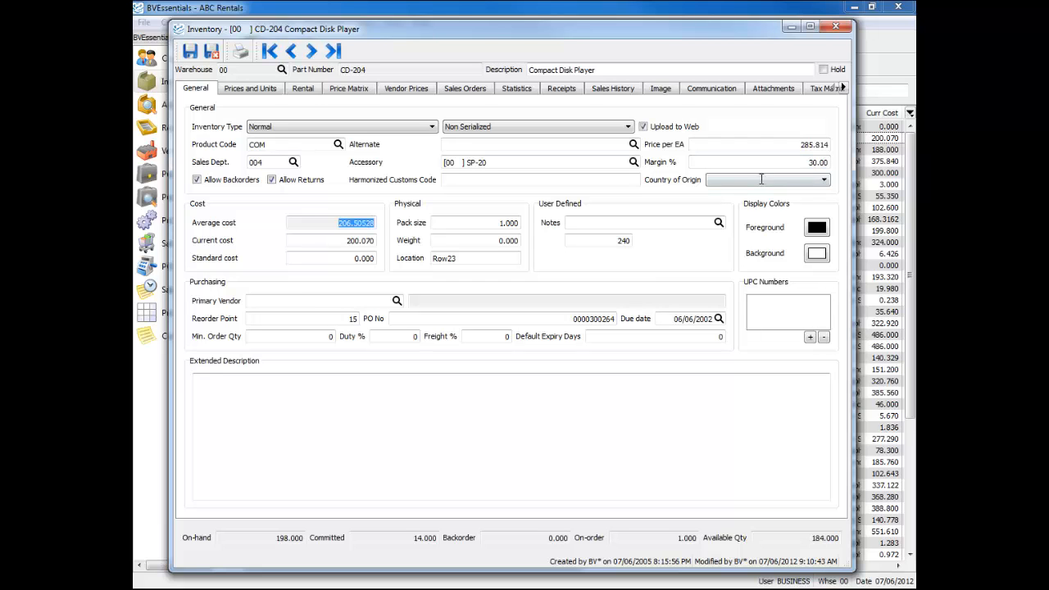
pyautogui.click(791, 147)
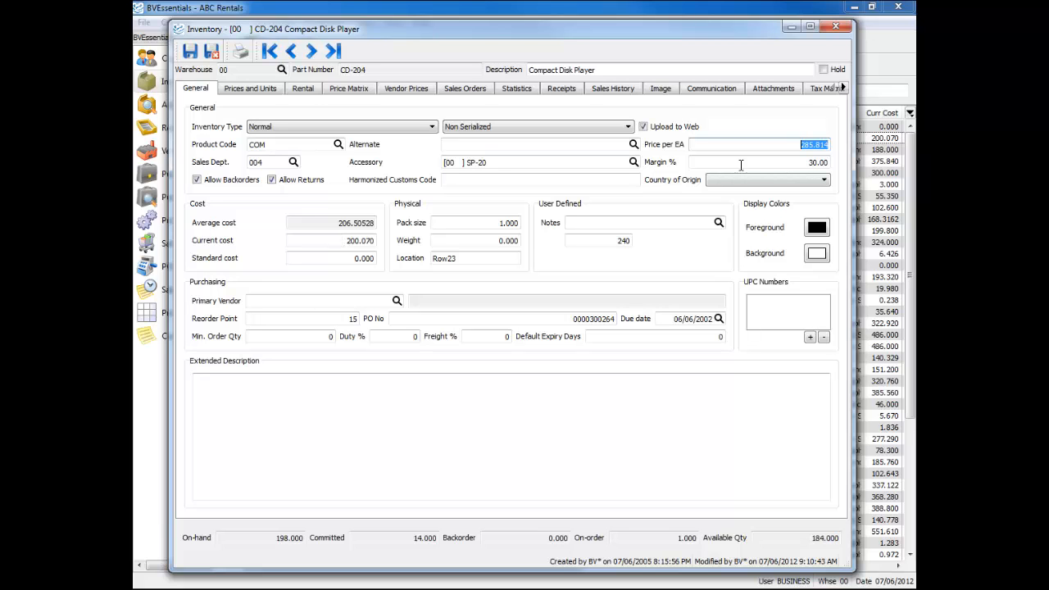
pyautogui.click(809, 163)
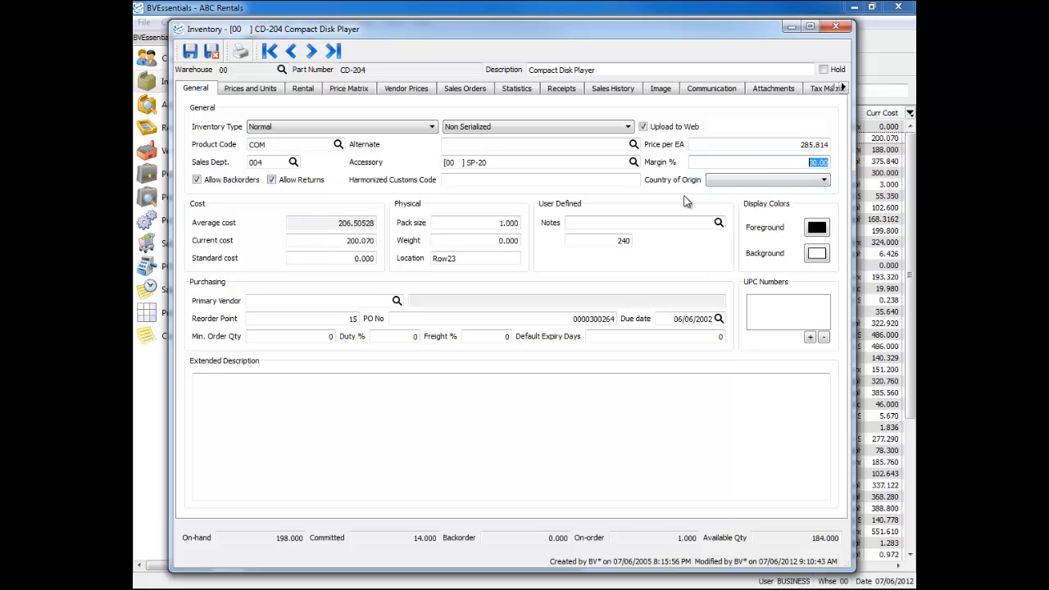
pyautogui.click(769, 145)
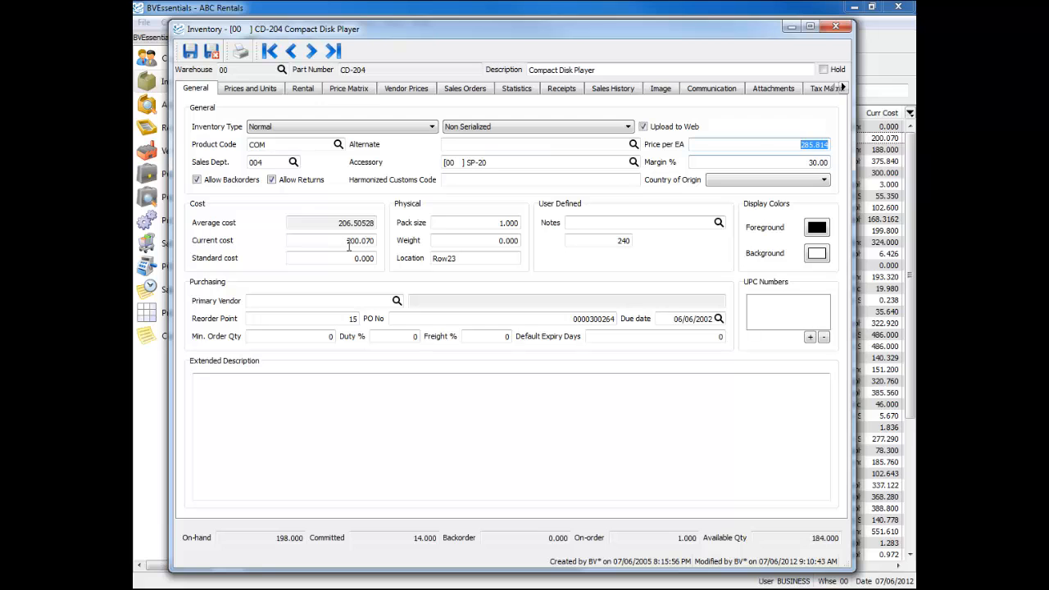
pyautogui.click(800, 160)
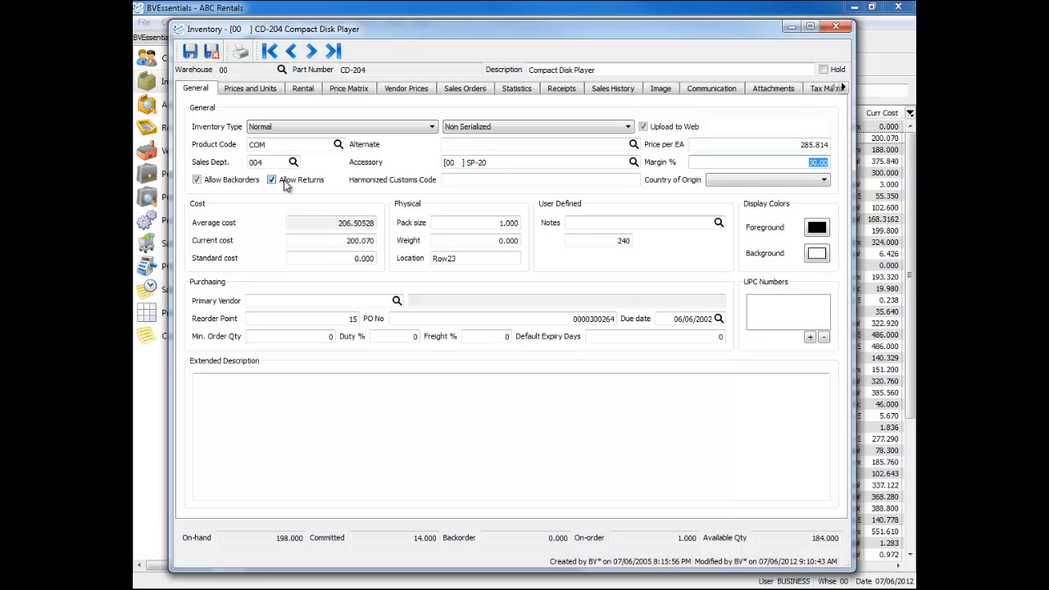
# Review the Harmonized Customs Code field and browse the Country of Origin choices without picking one
pyautogui.click(504, 180)
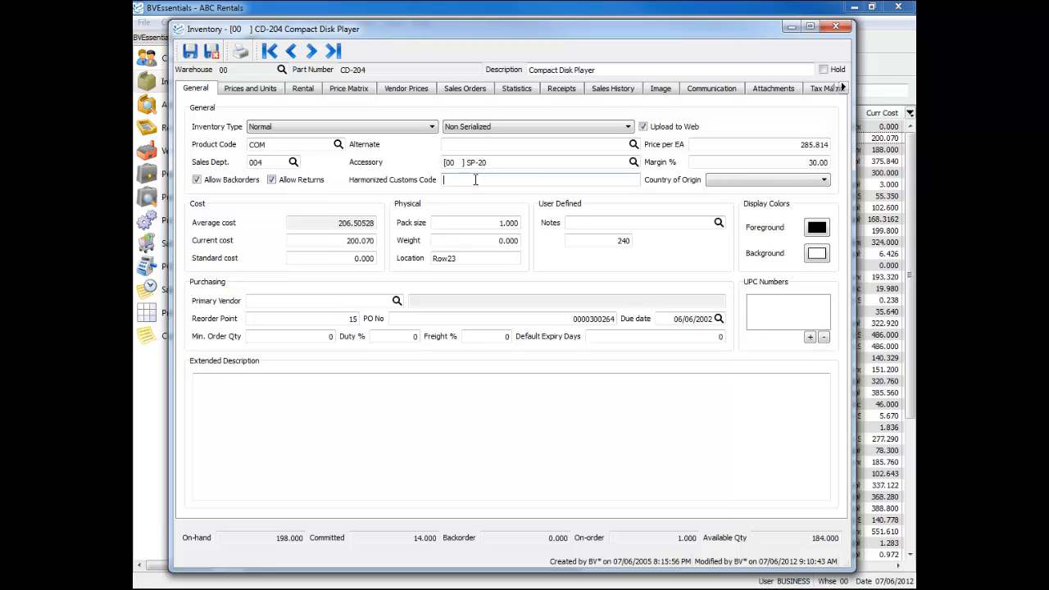
pyautogui.click(725, 181)
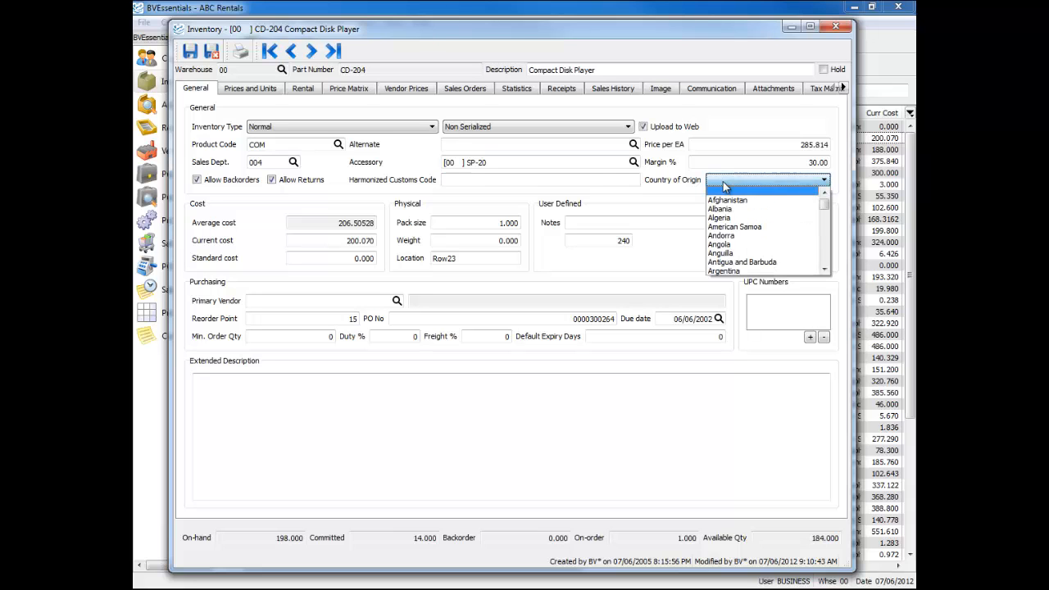
pyautogui.scroll(-4, 762, 250)
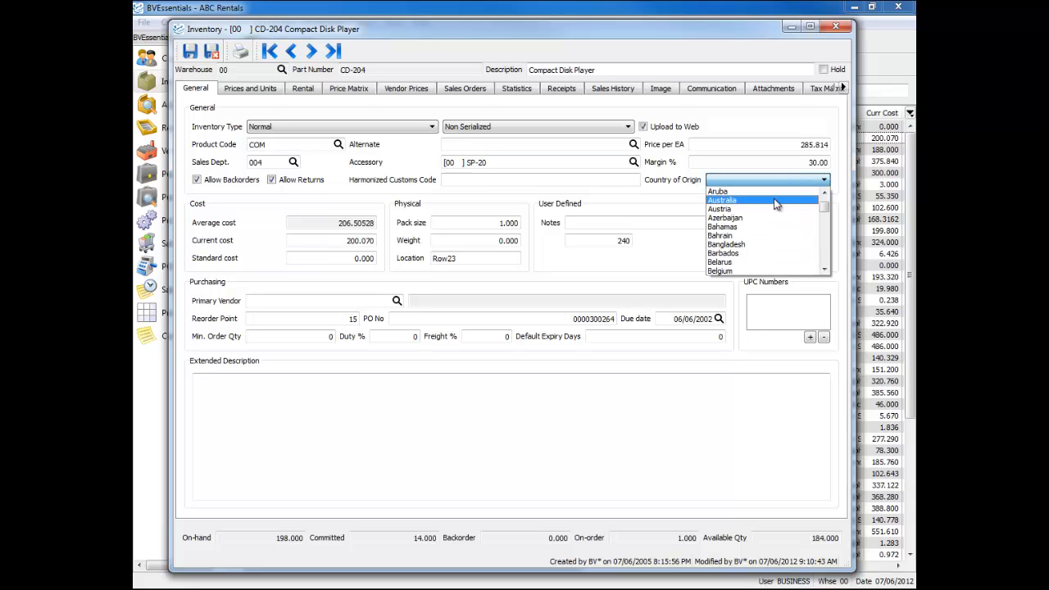
pyautogui.click(693, 184)
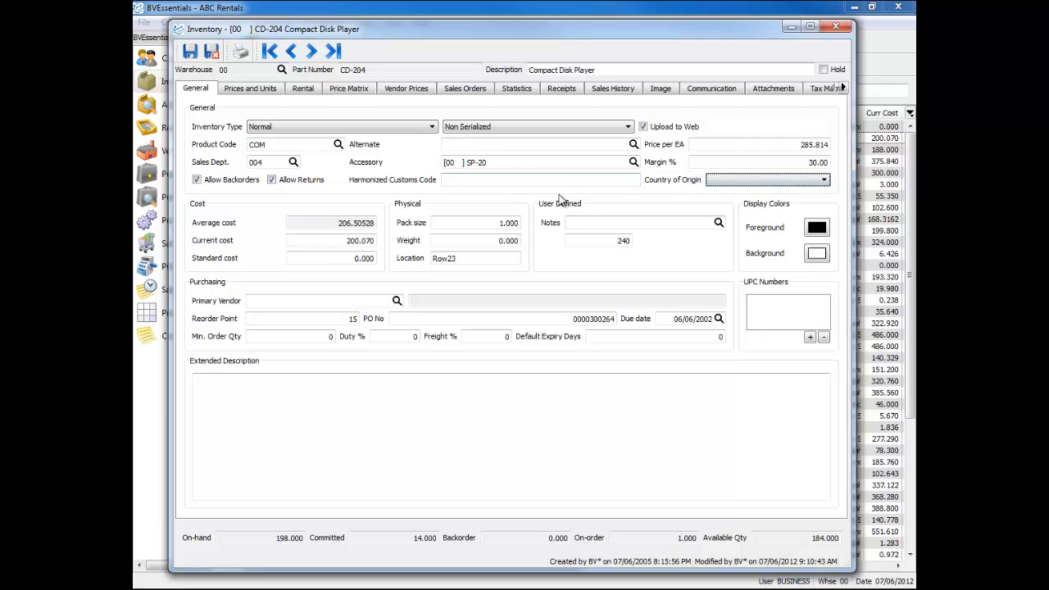
# Review the part's average, current and standard costs, and its pack size, weight and location fields
pyautogui.click(332, 225)
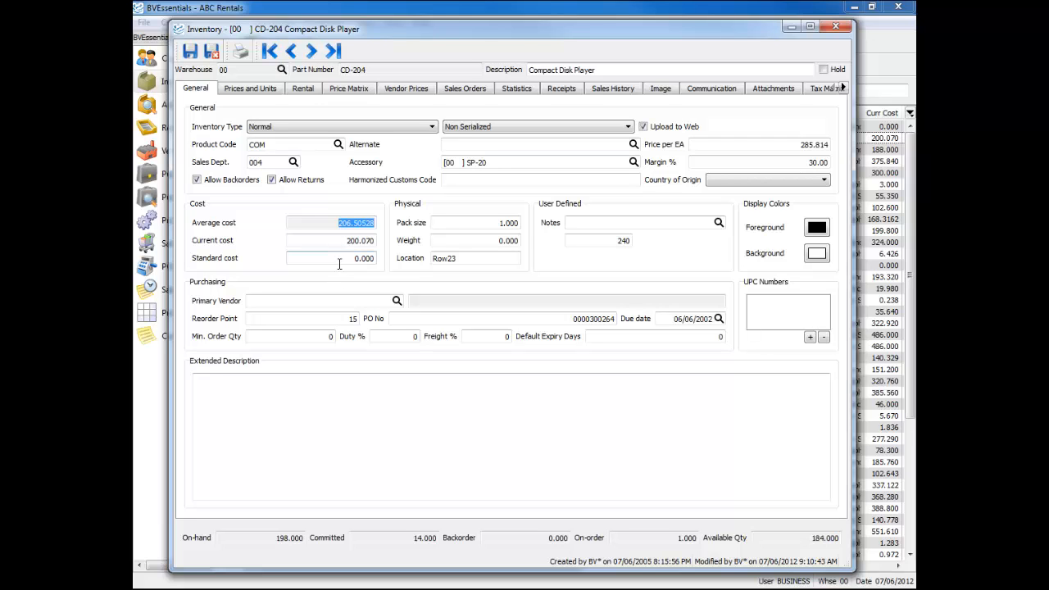
pyautogui.click(338, 240)
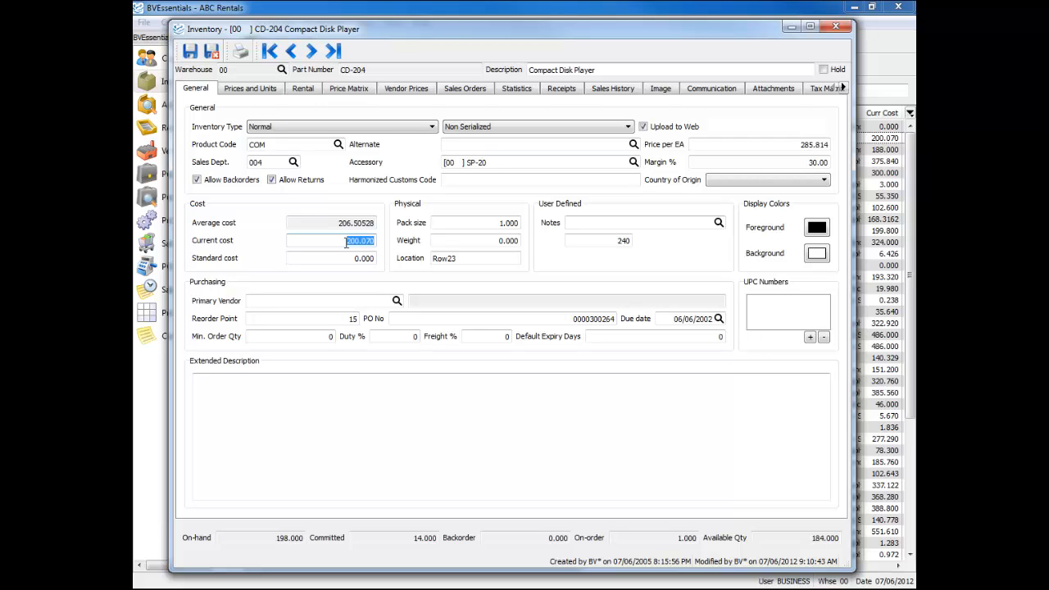
pyautogui.click(331, 261)
pyautogui.click(473, 222)
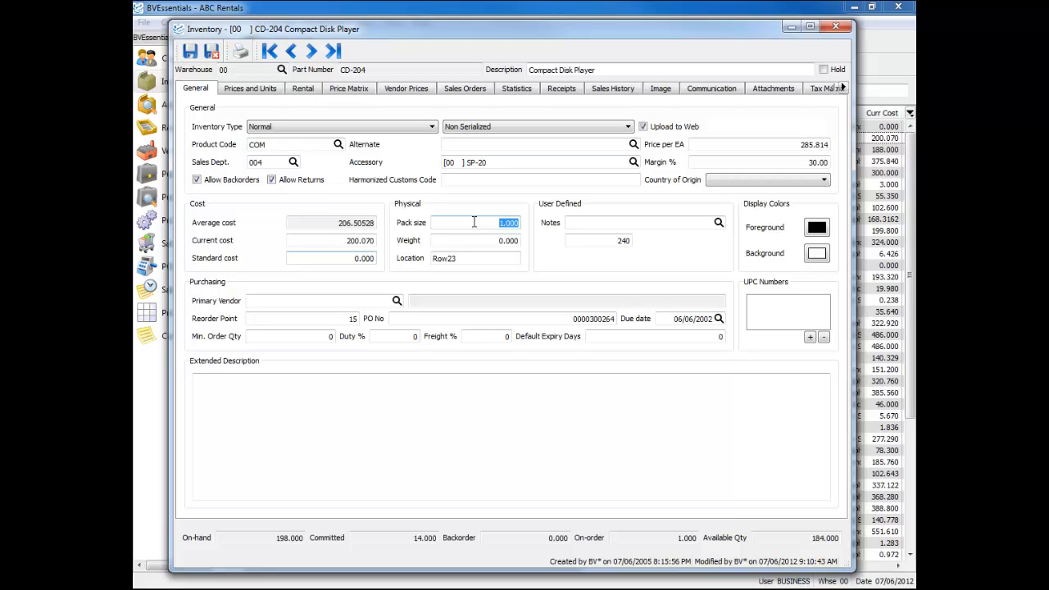
pyautogui.click(485, 239)
pyautogui.click(497, 259)
pyautogui.click(497, 259)
# Add TypeA to the list of user-defined Notes items and choose it as the part's Notes value
pyautogui.click(588, 222)
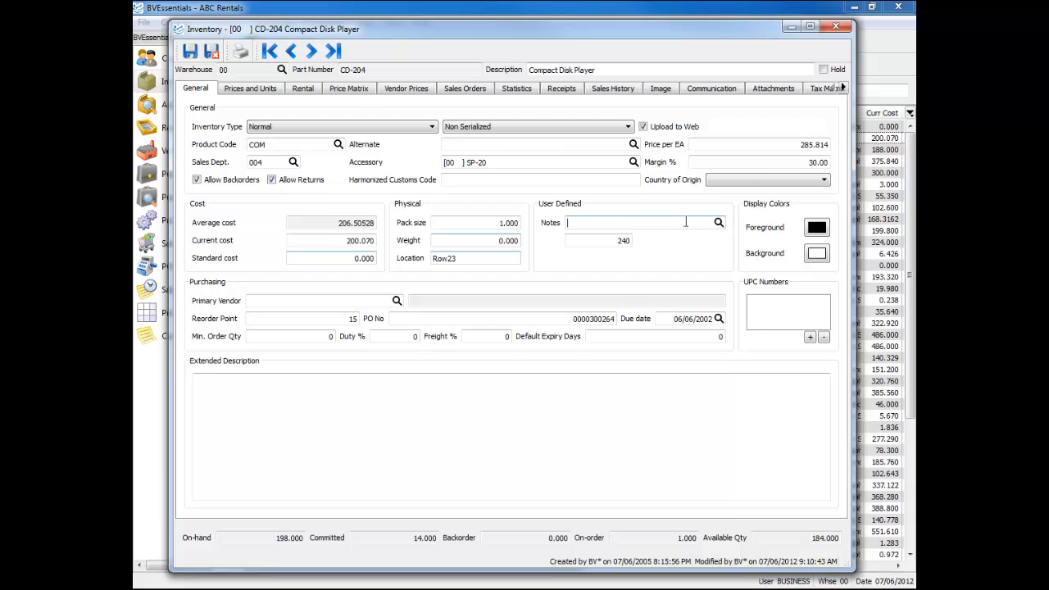
pyautogui.click(718, 223)
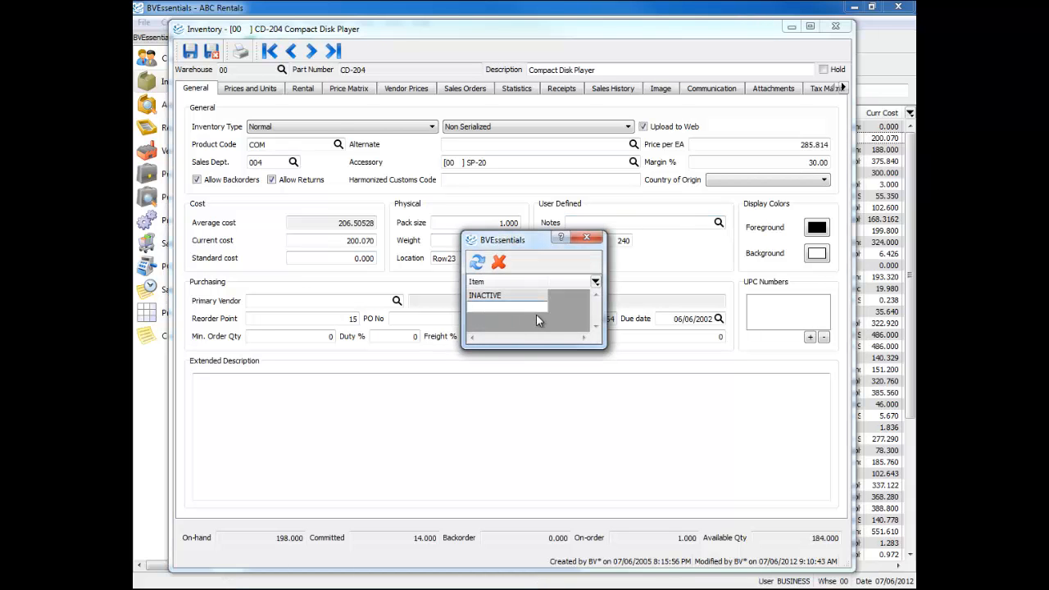
pyautogui.write('TypeA')
pyautogui.click(513, 307)
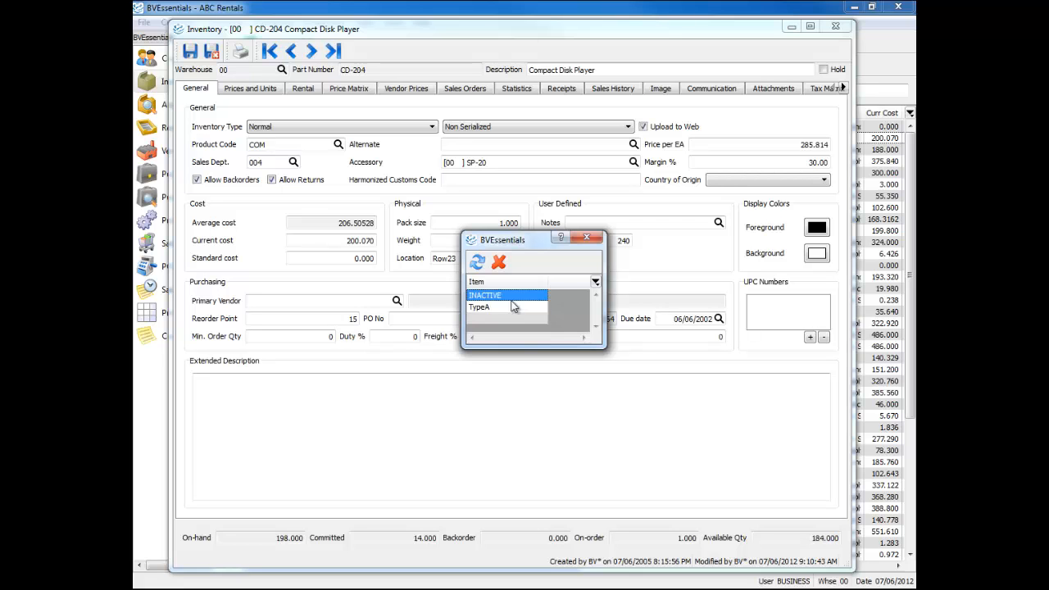
pyautogui.doubleClick(518, 308)
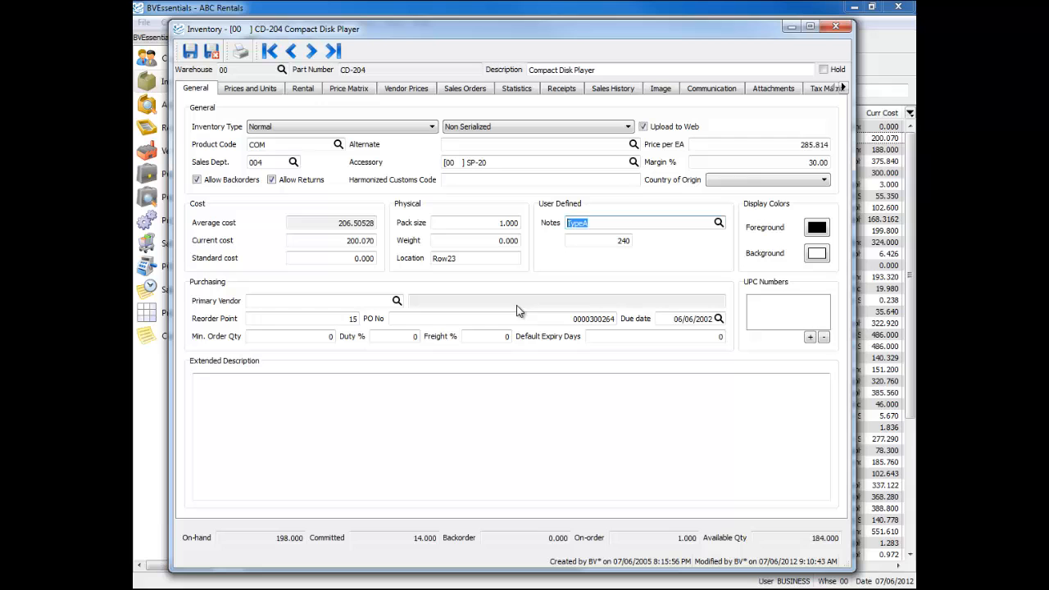
# Review the user-defined Notes field and the unlabelled numeric field beneath it
pyautogui.click(622, 219)
pyautogui.click(598, 242)
pyautogui.doubleClick(628, 221)
pyautogui.click(617, 241)
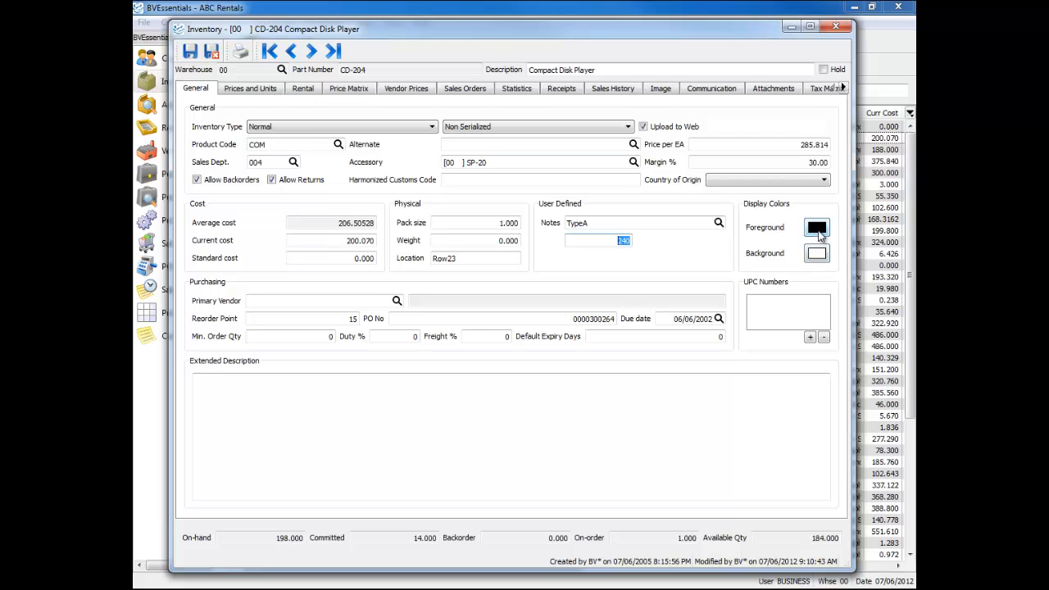
# Choose Evolution Planet (EVPLAN) from the vendor list as the part's Primary Vendor
pyautogui.click(294, 300)
pyautogui.click(397, 301)
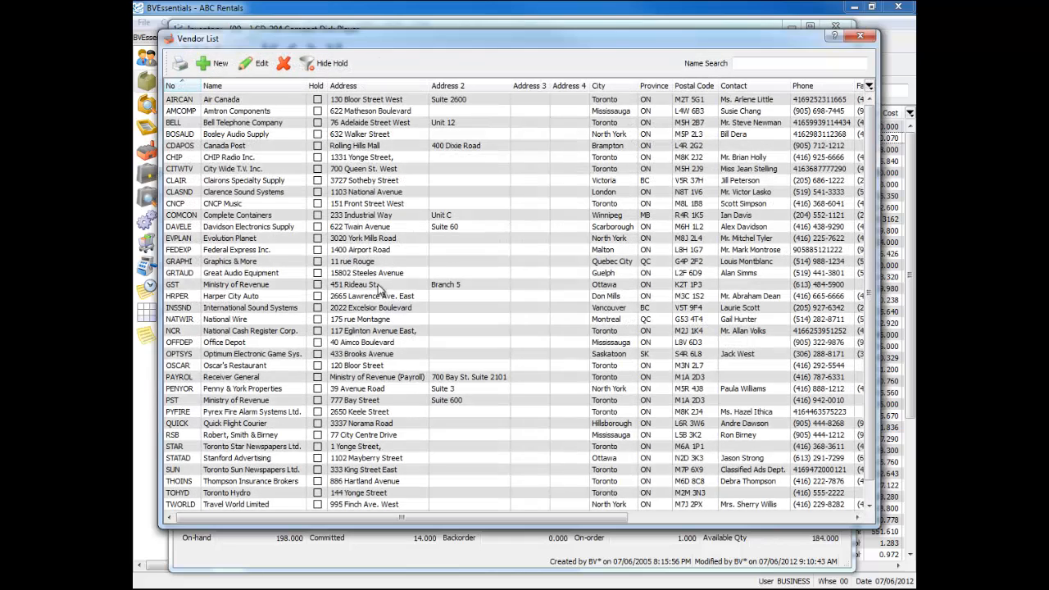
pyautogui.doubleClick(269, 238)
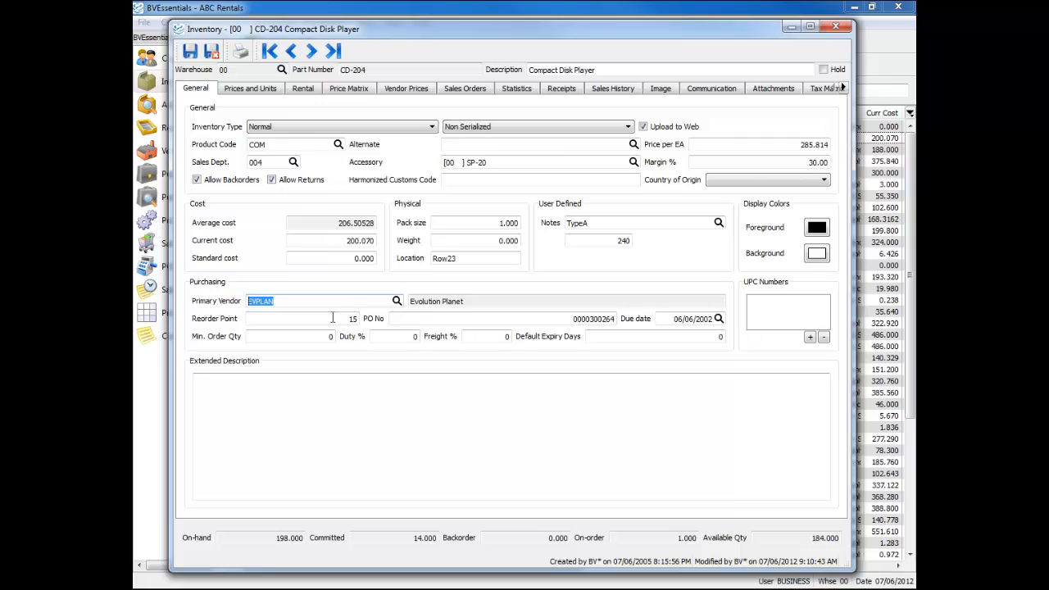
# Review the part's Reorder Point, PO No and Due date in the purchasing details
pyautogui.click(308, 319)
pyautogui.click(347, 318)
pyautogui.click(611, 322)
pyautogui.click(610, 322)
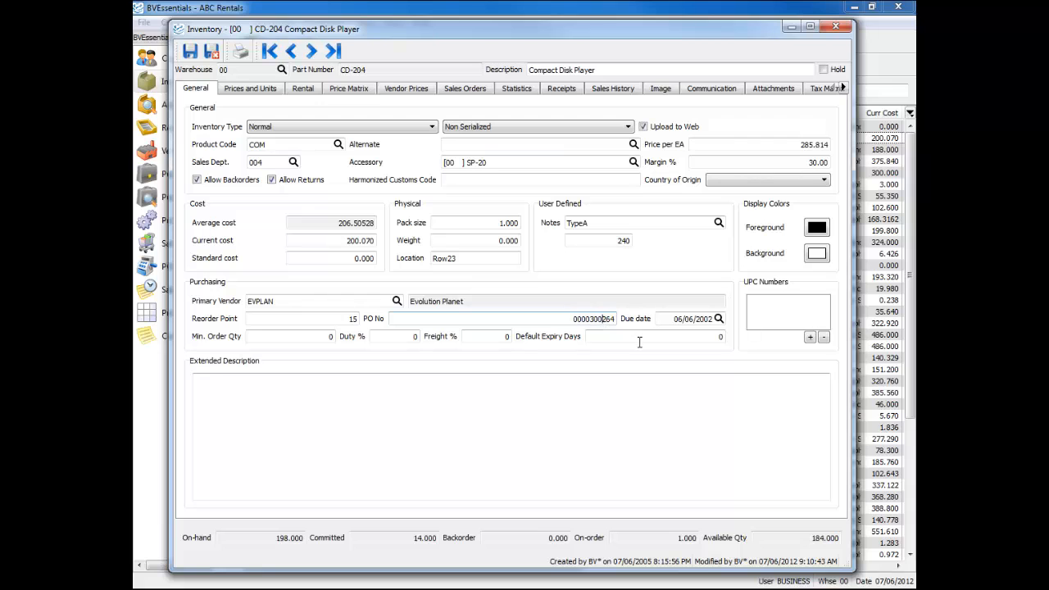
pyautogui.moveTo(678, 319); pyautogui.dragTo(719, 319)
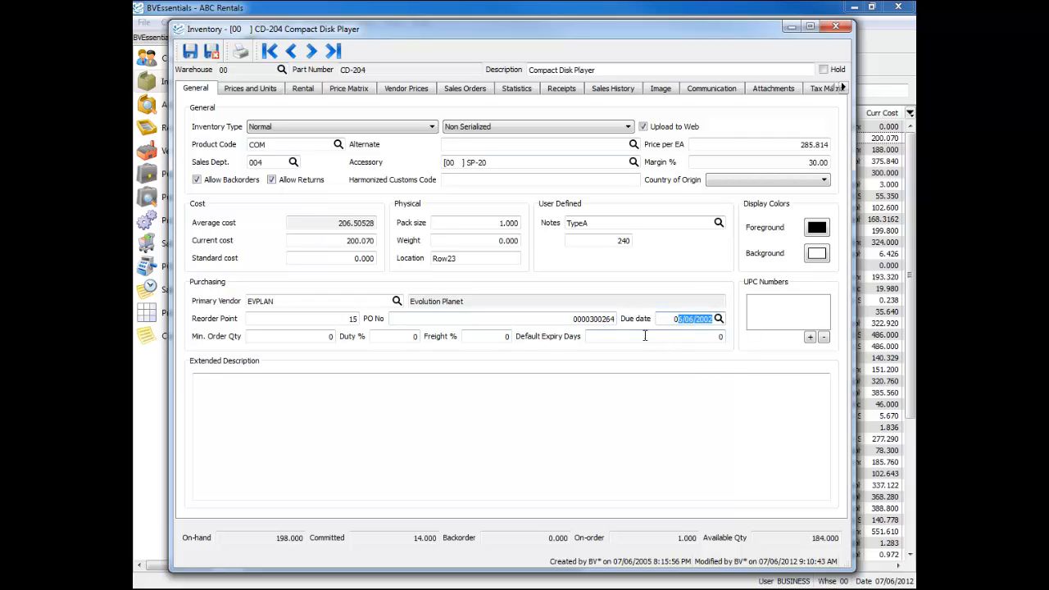
# Review the minimum order quantity, duty %, freight %, default expiry days and extended description fields
pyautogui.click(312, 336)
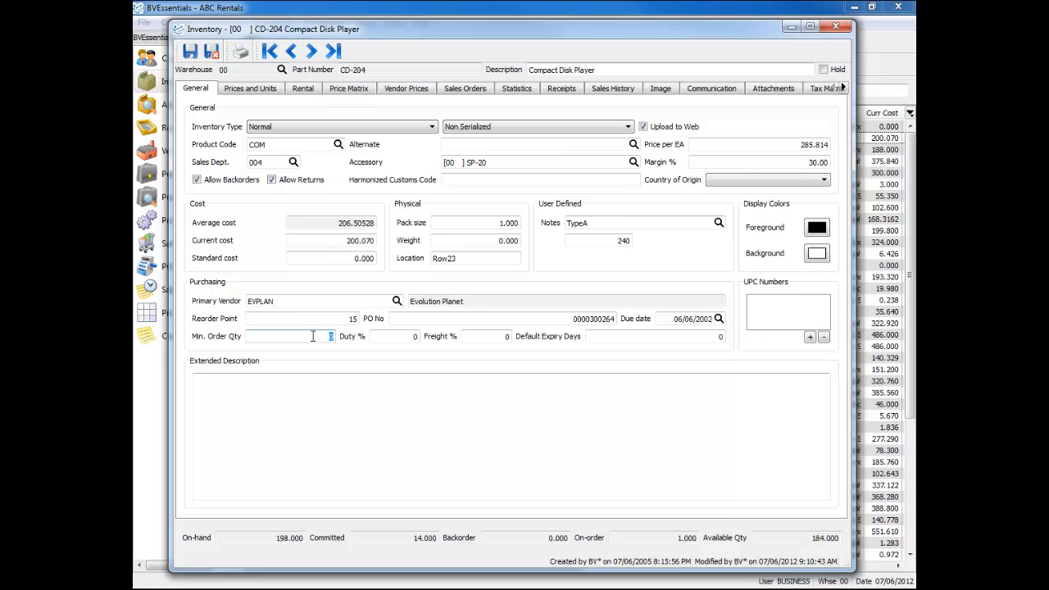
pyautogui.click(391, 336)
pyautogui.click(484, 336)
pyautogui.click(403, 332)
pyautogui.click(487, 335)
pyautogui.click(608, 336)
pyautogui.click(362, 390)
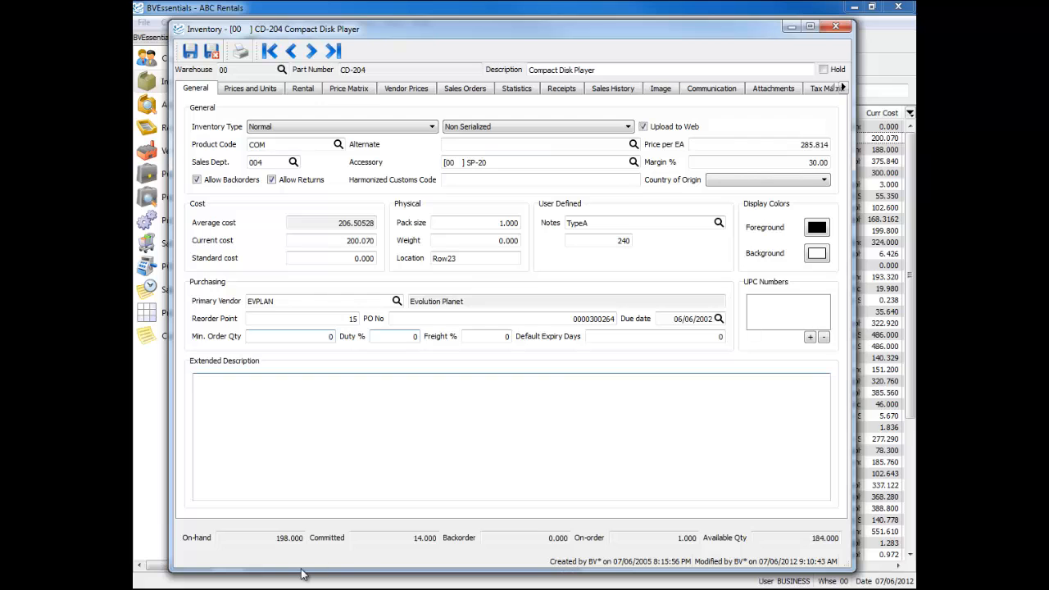
# Review the part's stock quantities from On-hand and Committed through Backorder, On-order and Available Qty
pyautogui.click(266, 540)
pyautogui.press('Tab')
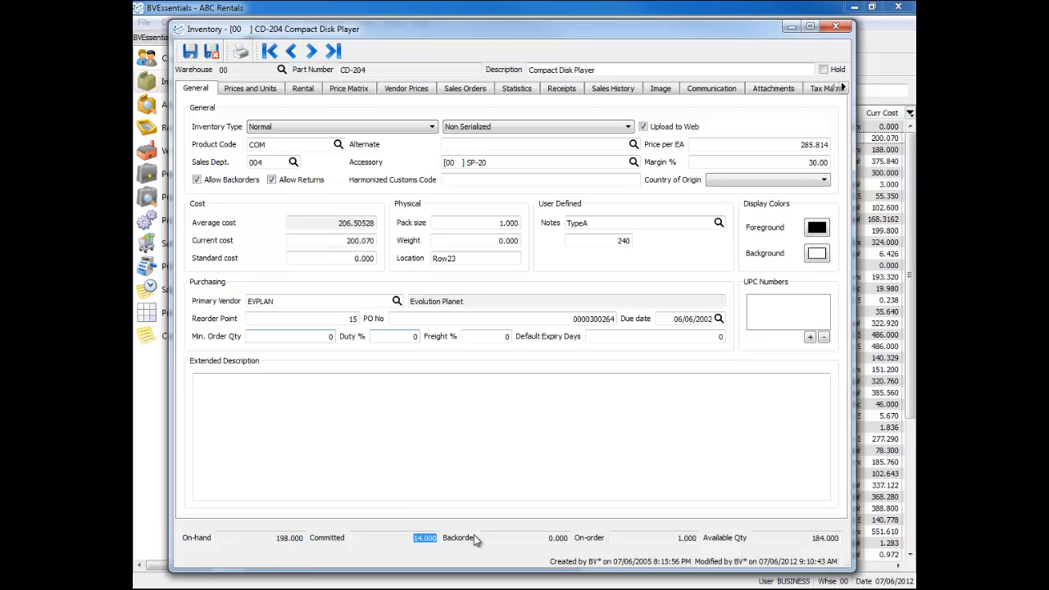
pyautogui.press('Tab')
pyautogui.press('Tab')
pyautogui.press('Tab')
pyautogui.click(279, 541)
pyautogui.click(412, 545)
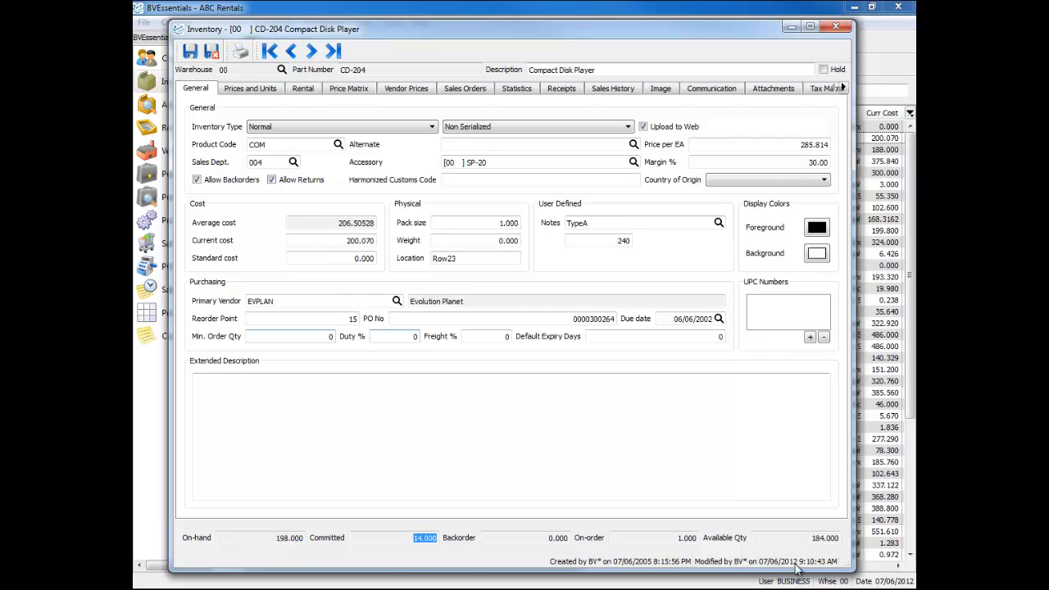